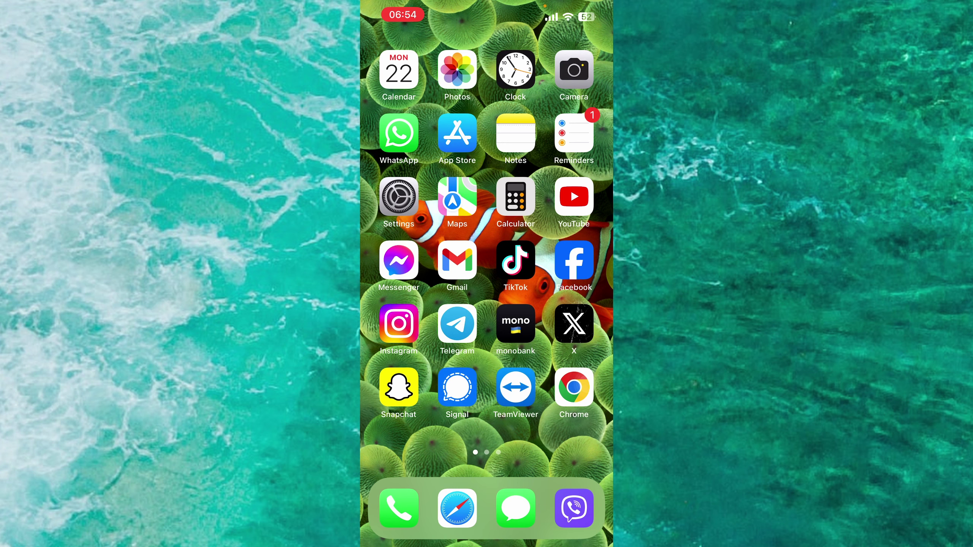
Launch the Settings app from the Home Screen.
left_click(399, 197)
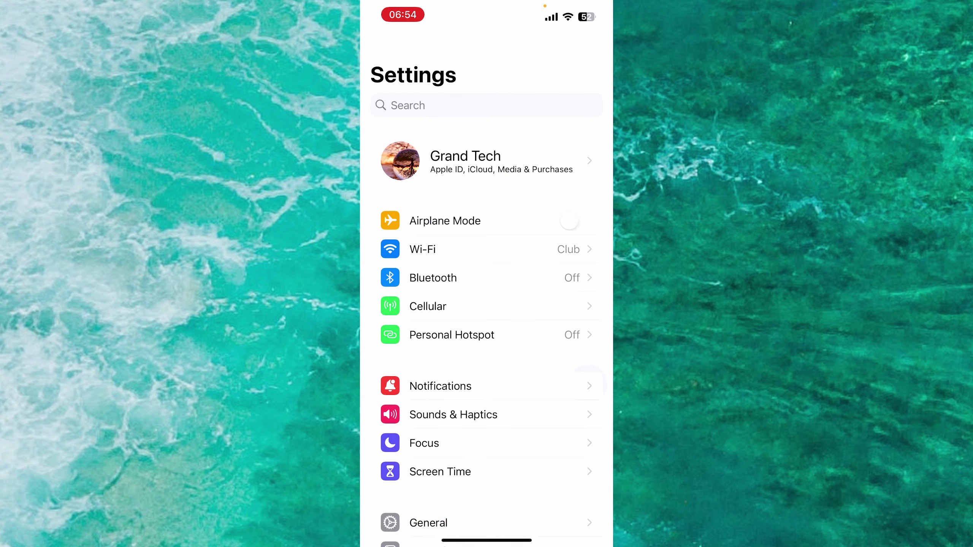
scroll(487, 305, "down", 5)
scroll(487, 304, "down", 1)
scroll(487, 304, "down", 5)
scroll(487, 305, "down", 4)
scroll(487, 304, "down", 4)
scroll(494, 419, "down", 2)
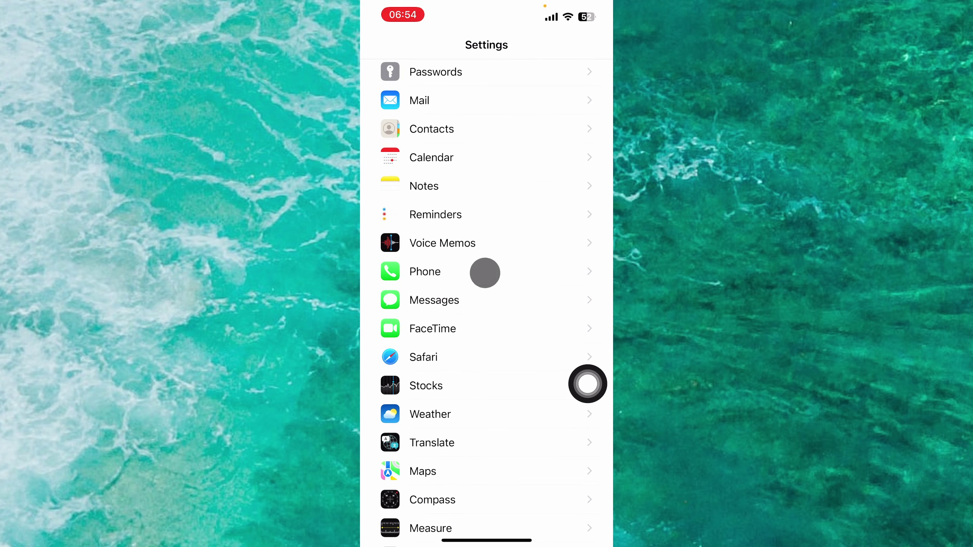
Open the Phone settings page and scroll down toward Blocked Contacts.
left_click(465, 273)
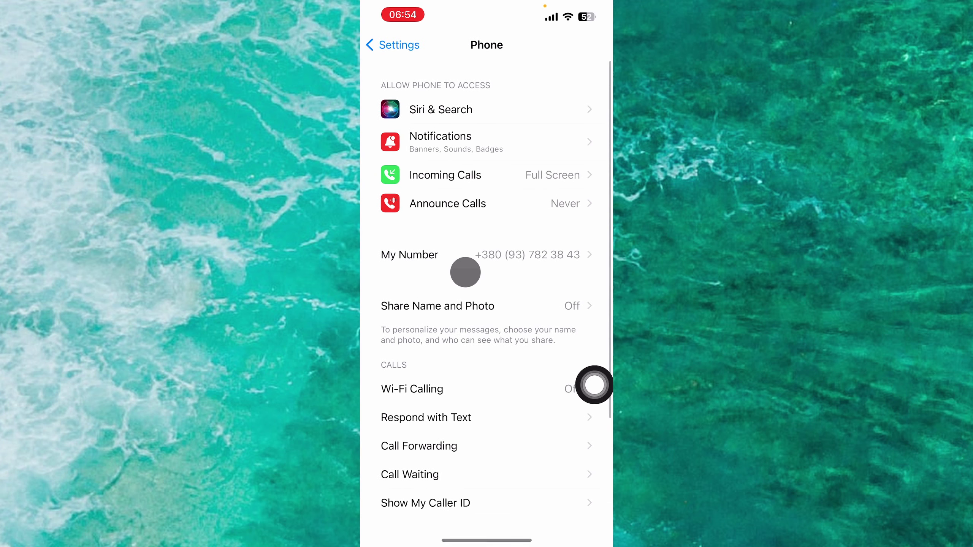
right_click(466, 273)
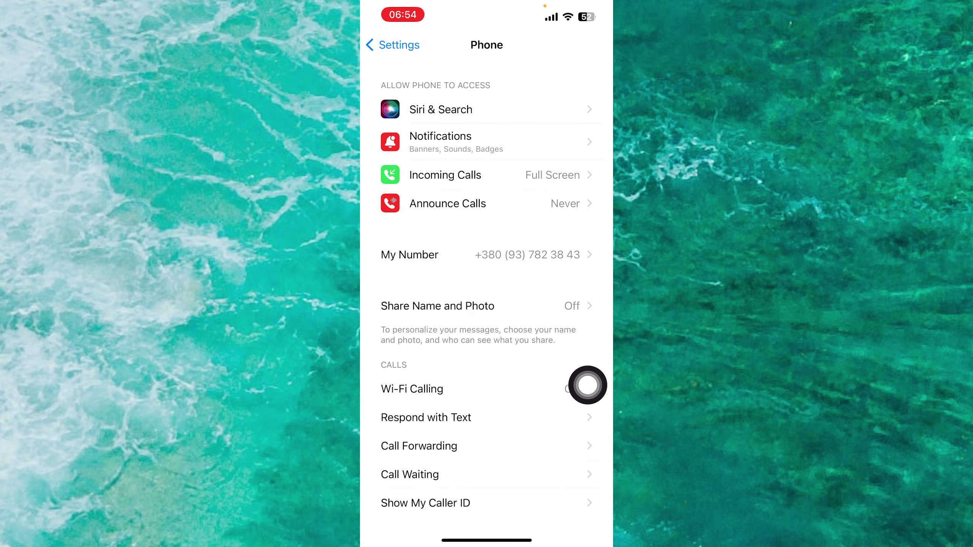
scroll(466, 272, "down", 2)
right_click(487, 411)
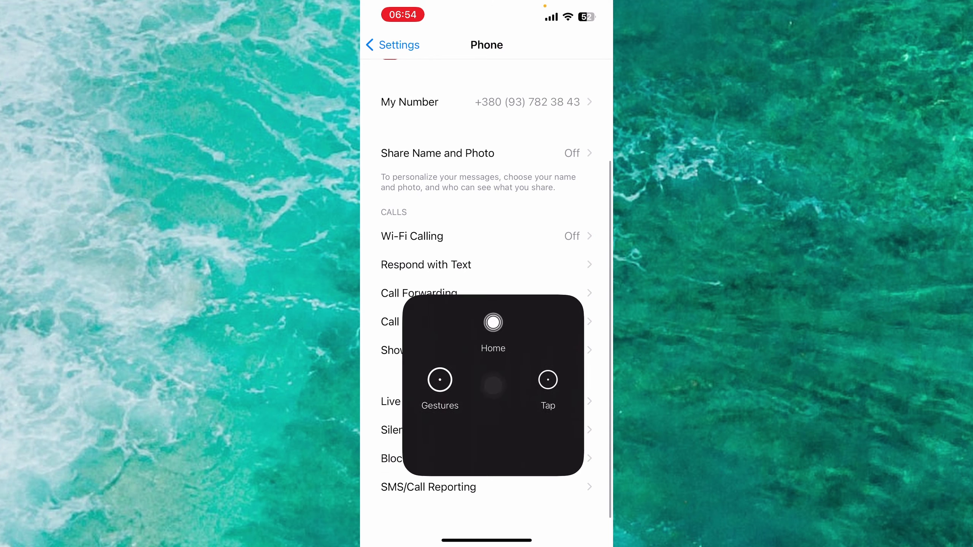
right_click(486, 411)
Open Blocked Contacts, then turn Edit mode on and back off with Done.
left_click(488, 457)
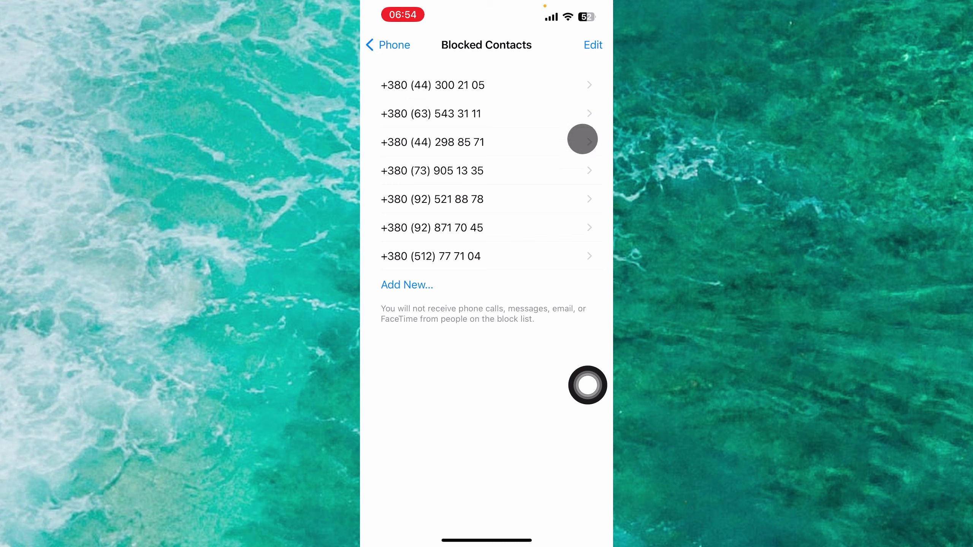
left_click(590, 47)
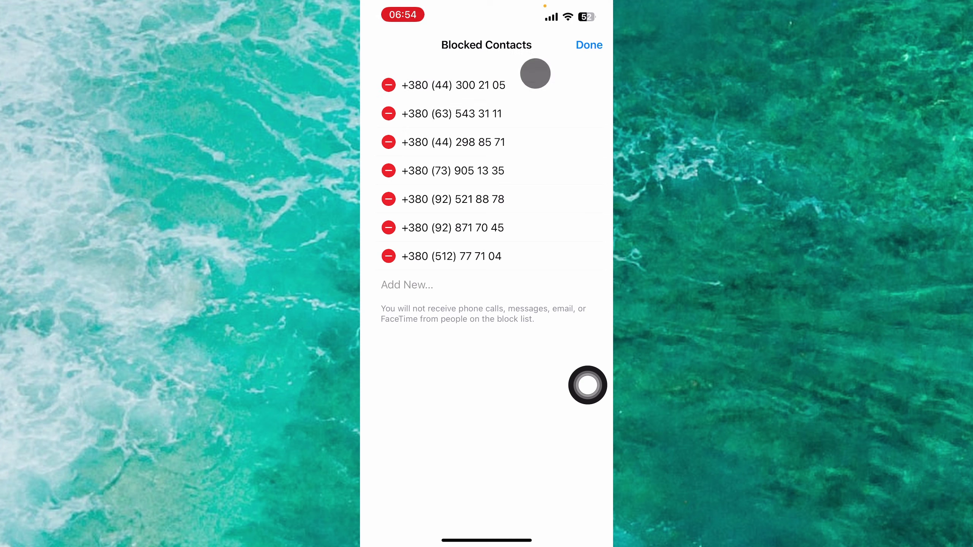
left_click(587, 47)
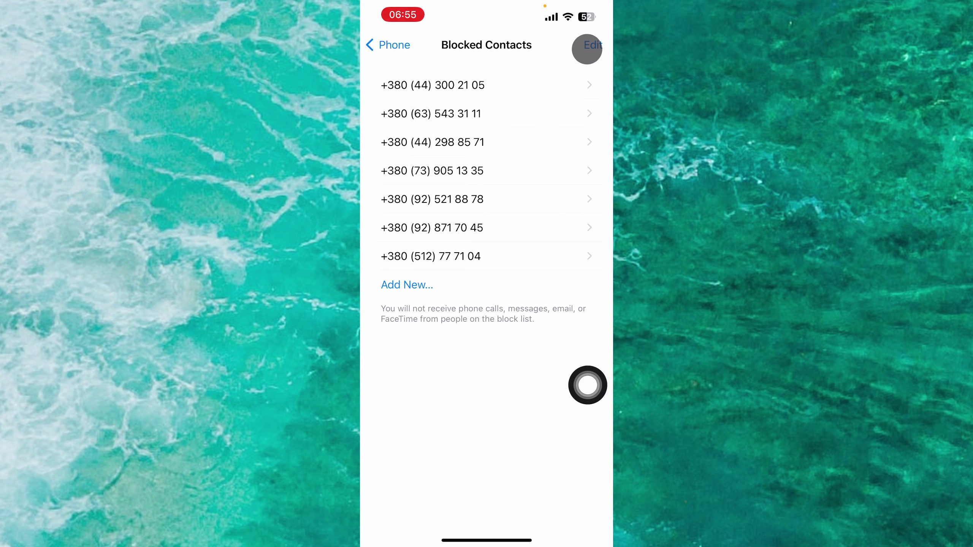
left_click(588, 386)
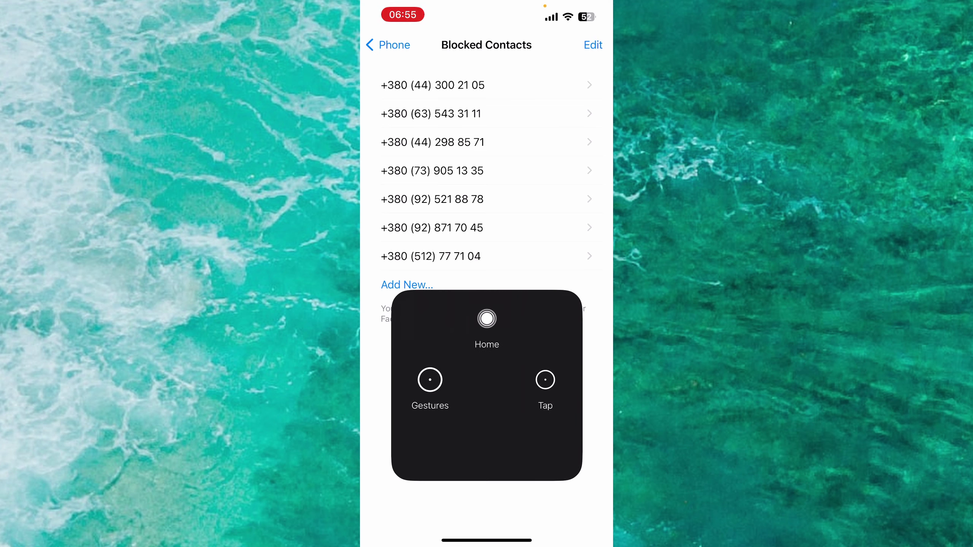
left_click(588, 386)
left_click_drag(594, 86, 485, 85)
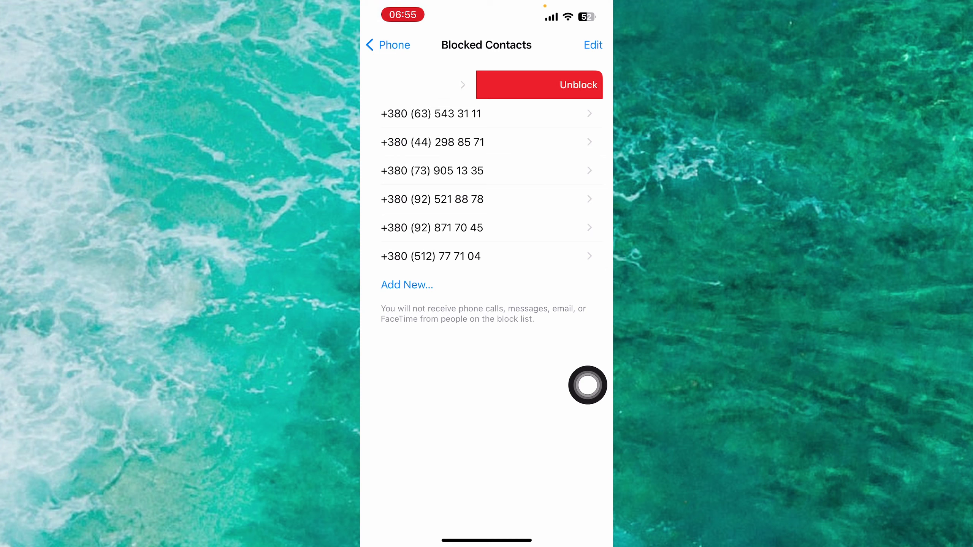
left_click_drag(487, 85, 593, 86)
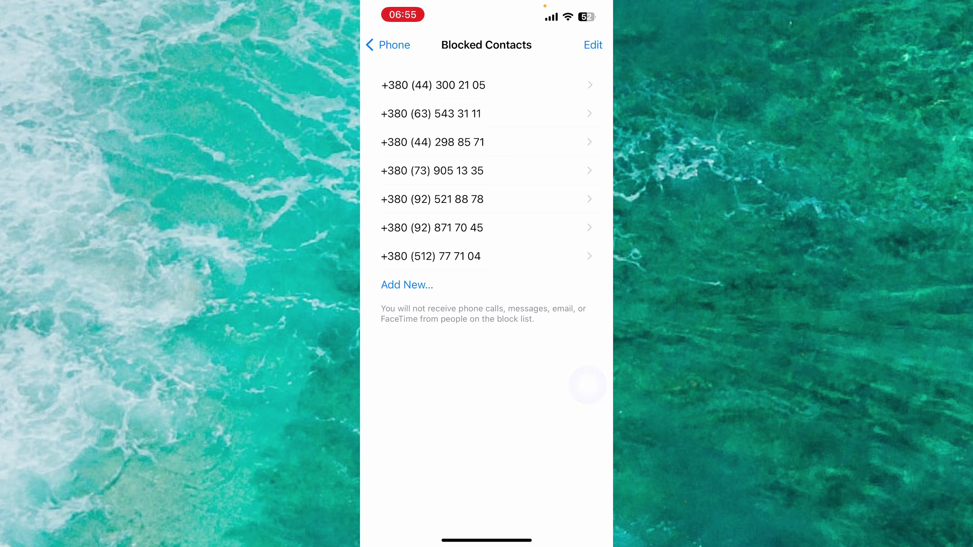
left_click(588, 386)
left_click(547, 376)
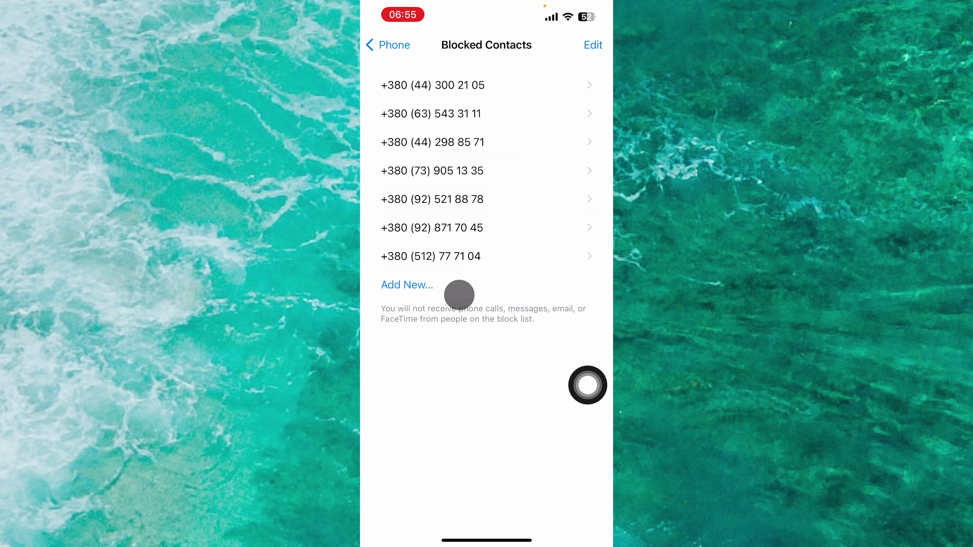
left_click(421, 285)
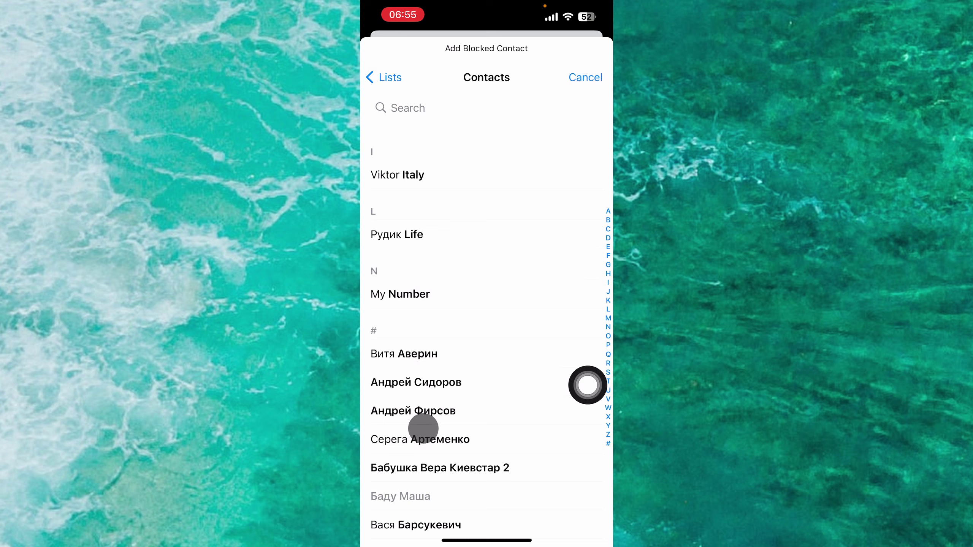
left_click(585, 79)
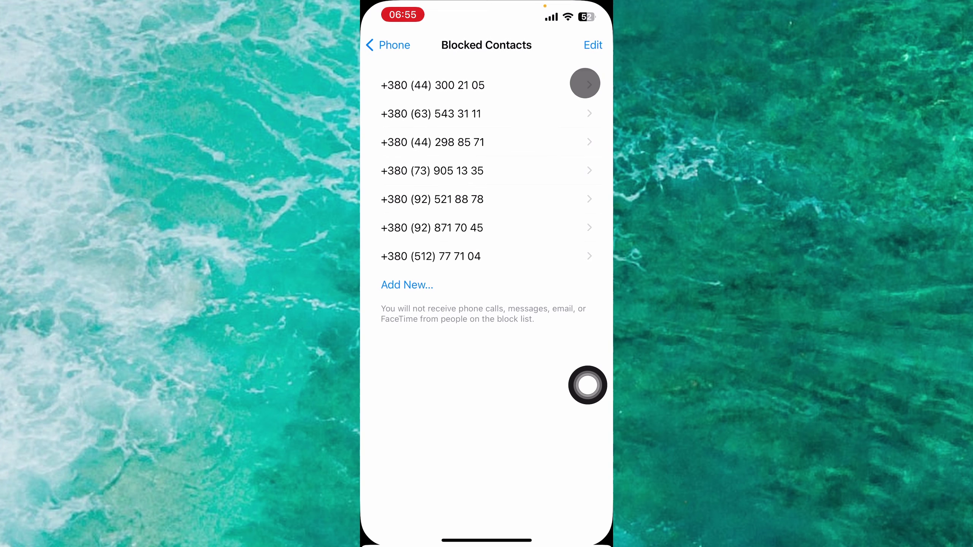